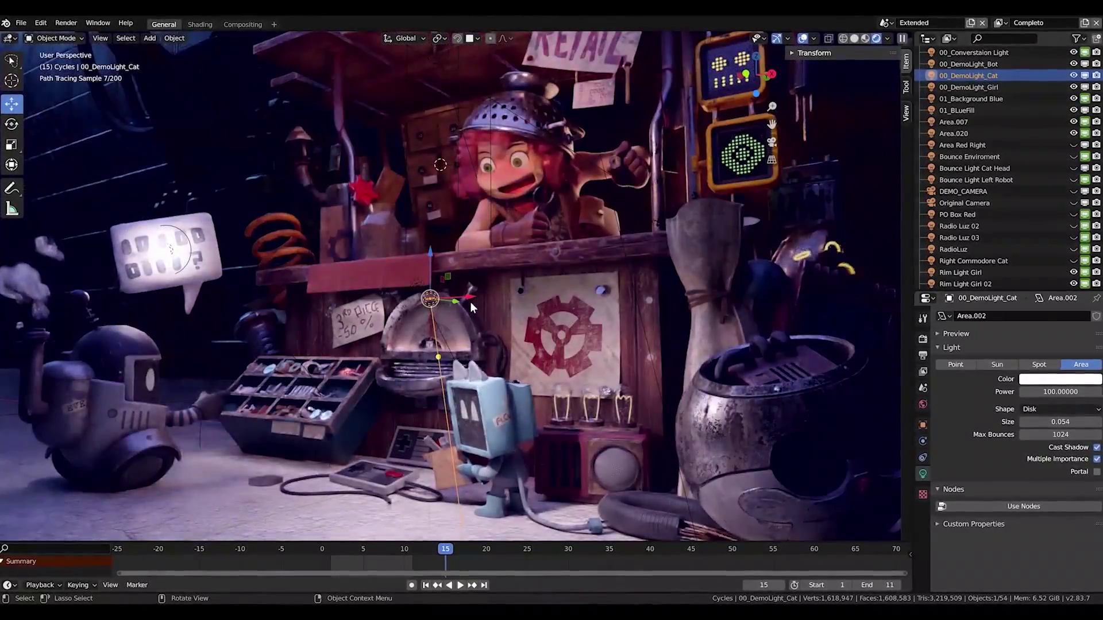
Step: Move the 00_DemoLight_Cat area light along X toward the small cat robot and re-aim it down at the robot
key("g")
key("x")
left_click_drag(492, 296, 515, 296)
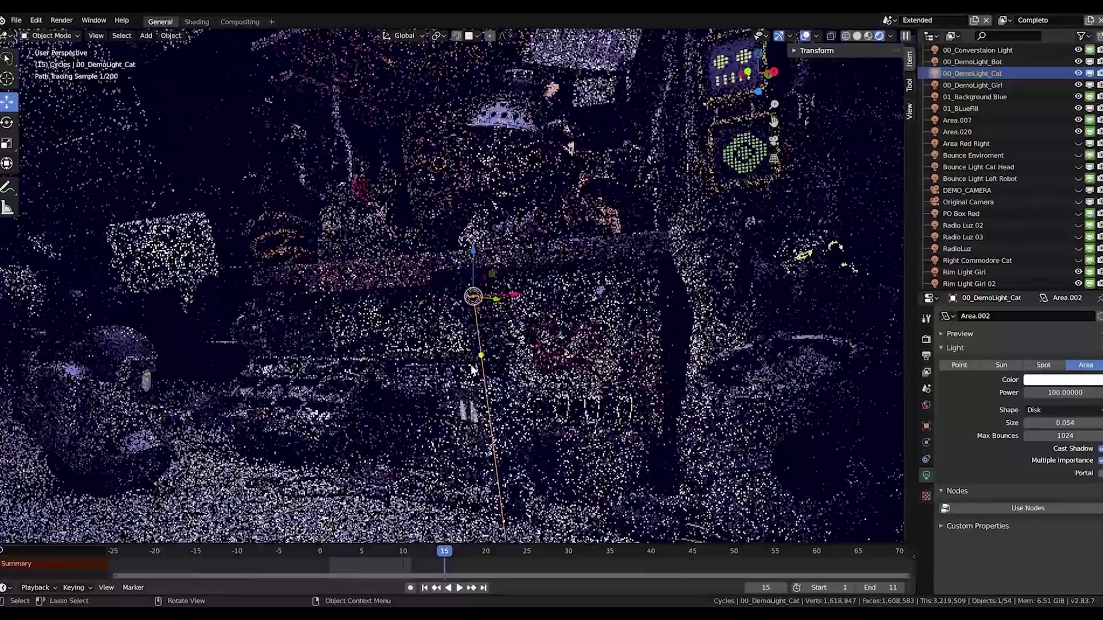
left_click_drag(482, 356, 475, 335)
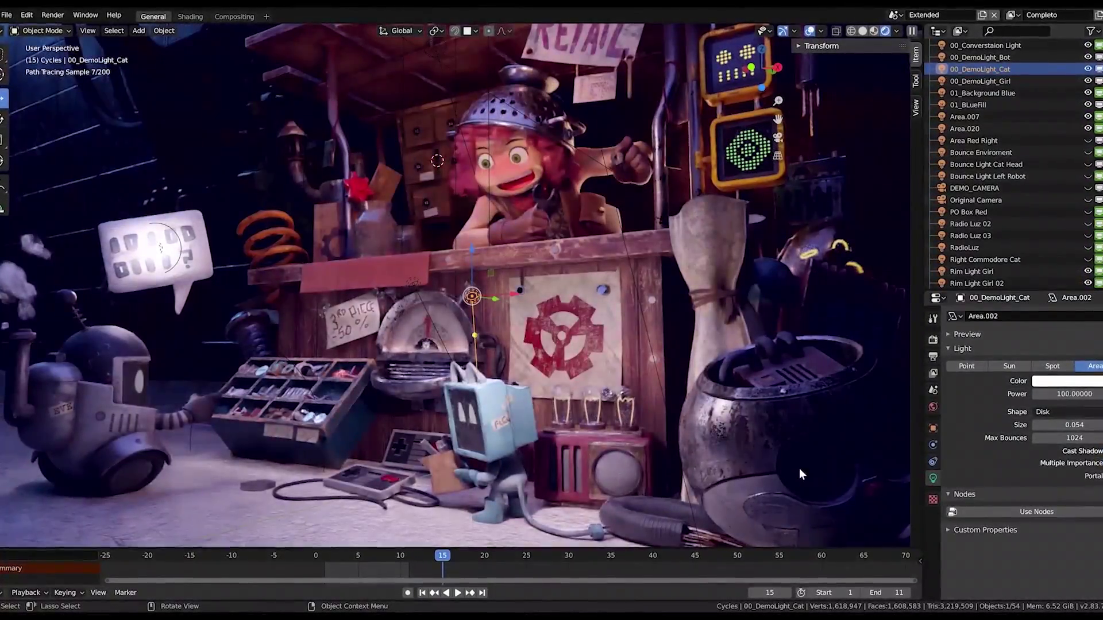
Step: Pick a new tint for the 00_DemoLight_Cat light's color
left_click(1092, 382)
left_click(1050, 282)
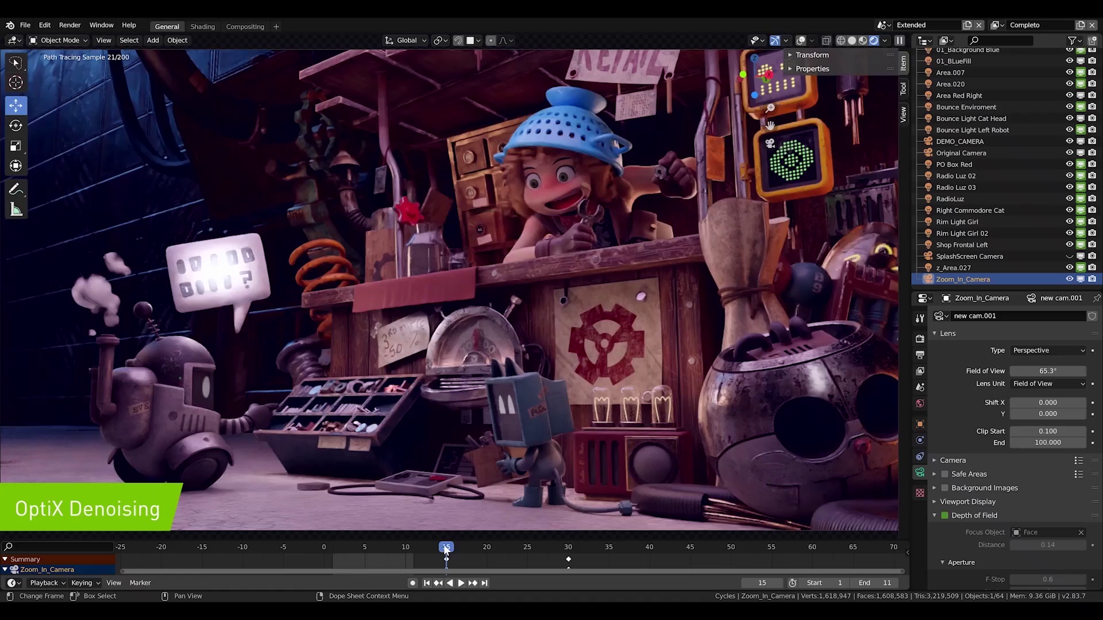
Step: Advance the timeline to frame 31 so Zoom_In_Camera frames a close-up of the girl
left_click_drag(447, 547, 570, 546)
left_click(455, 583)
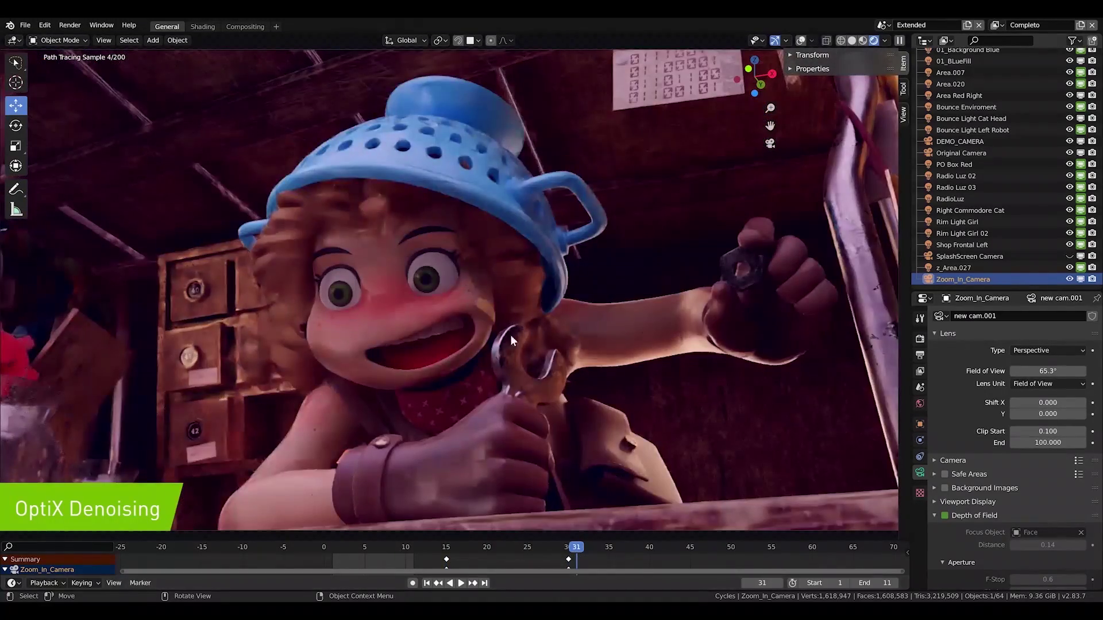
Step: In the Shading workspace, connect the Hat material's image textures to the Base Color and Metallic inputs of its Principled BSDF
left_click(198, 26)
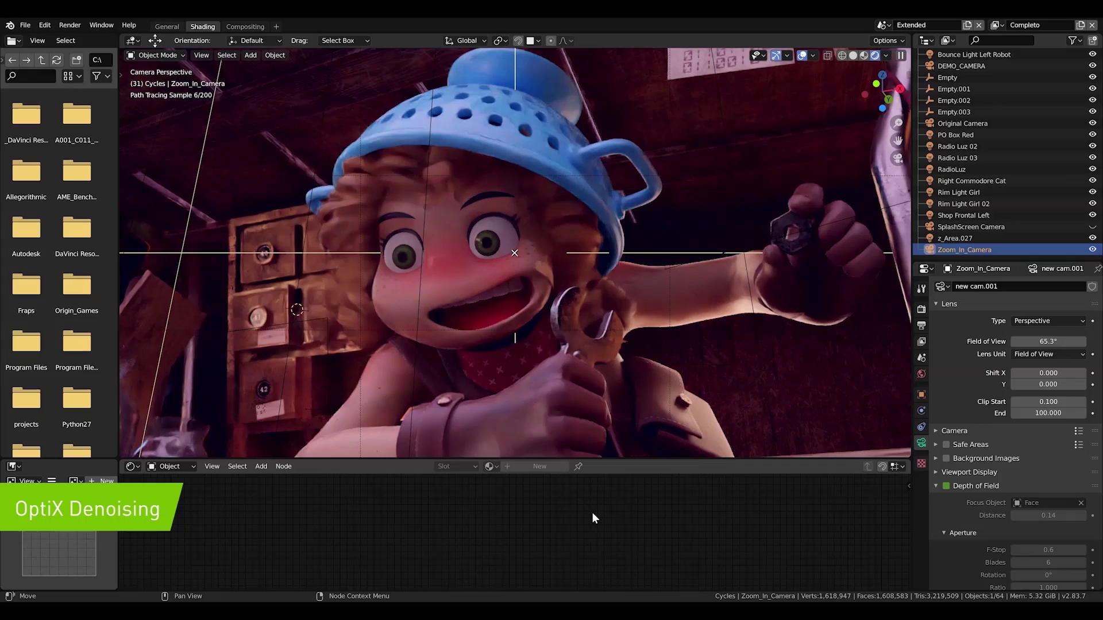
left_click(350, 187)
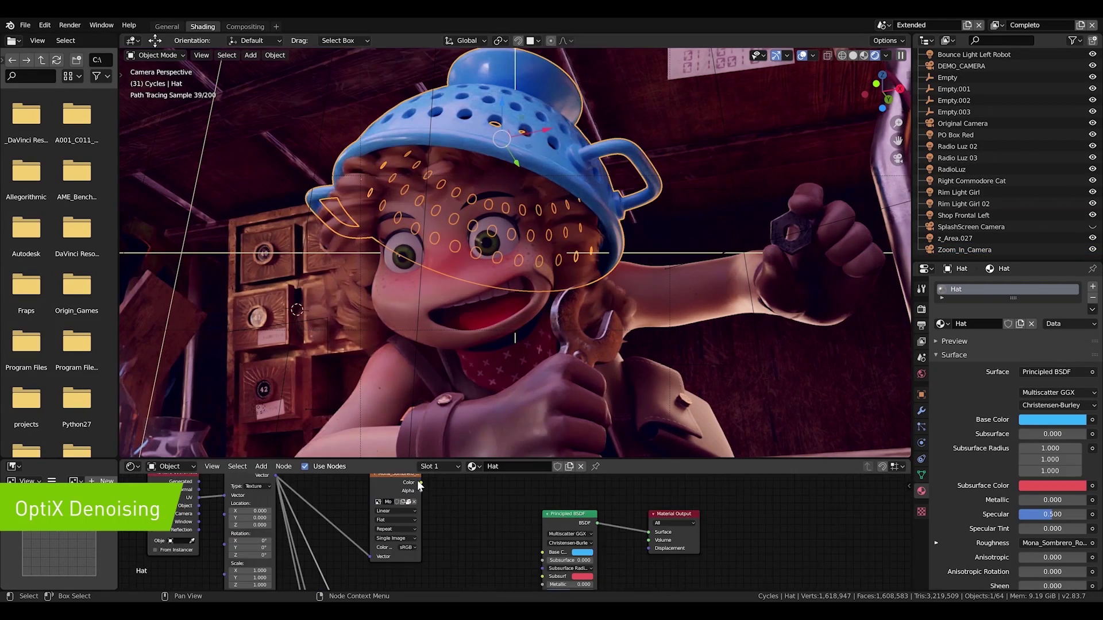
left_click_drag(421, 483, 542, 552)
middle_click_drag(423, 586, 400, 484)
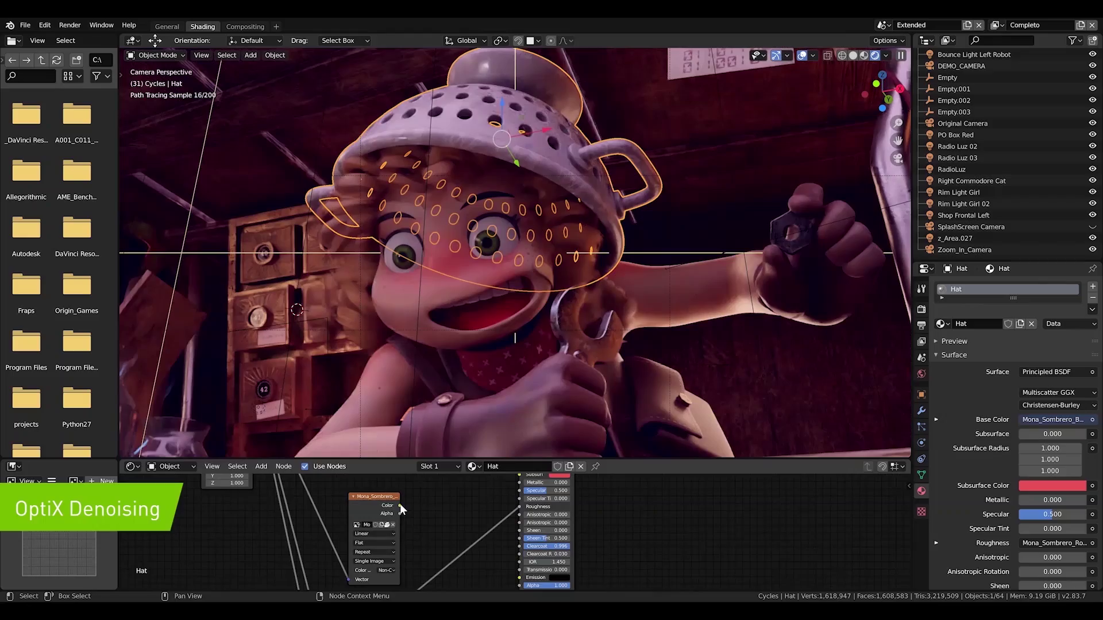
left_click_drag(521, 487, 520, 484)
middle_click_drag(526, 561, 504, 518)
left_click_drag(535, 504, 501, 504)
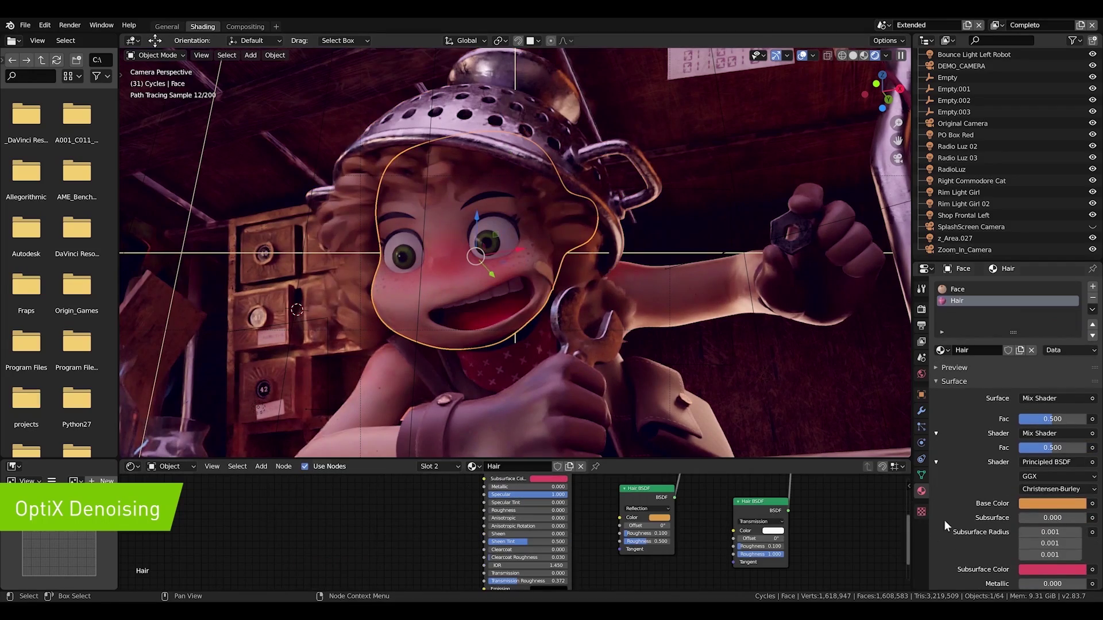
Step: Change the Hair material to pink by recoloring the Principled BSDF base color and the Reflection Hair BSDF color
left_click(1040, 503)
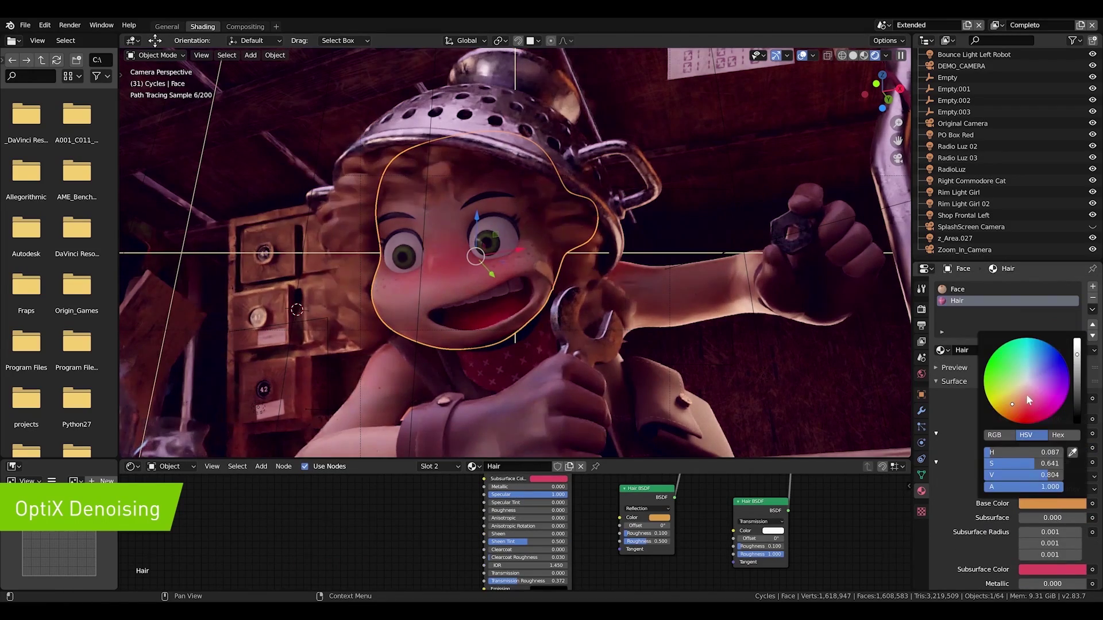
left_click(1033, 392)
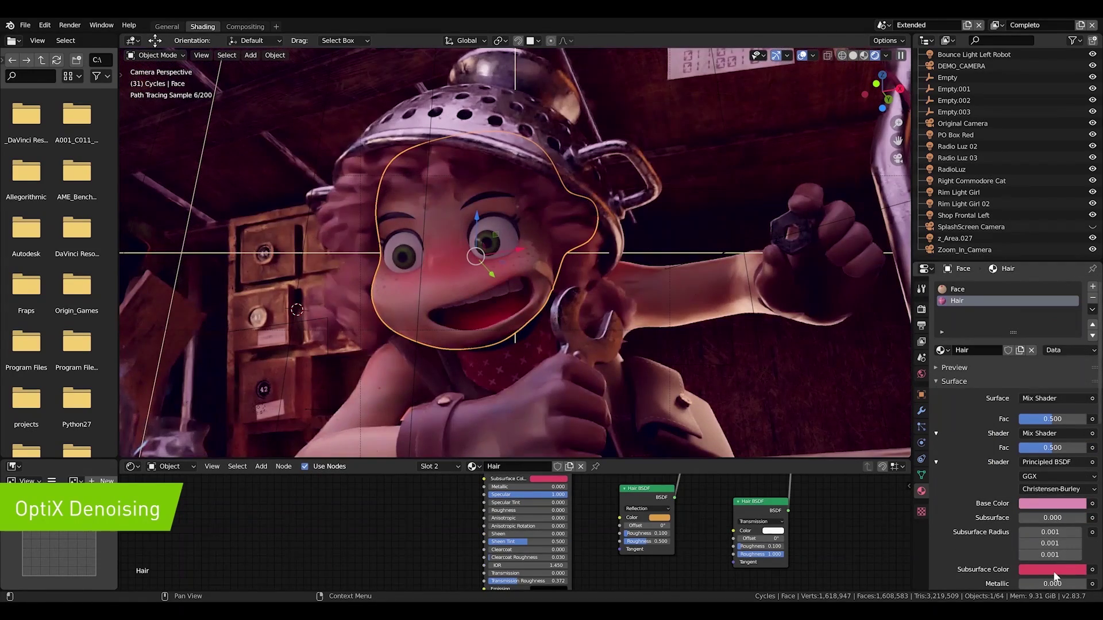
left_click(661, 518)
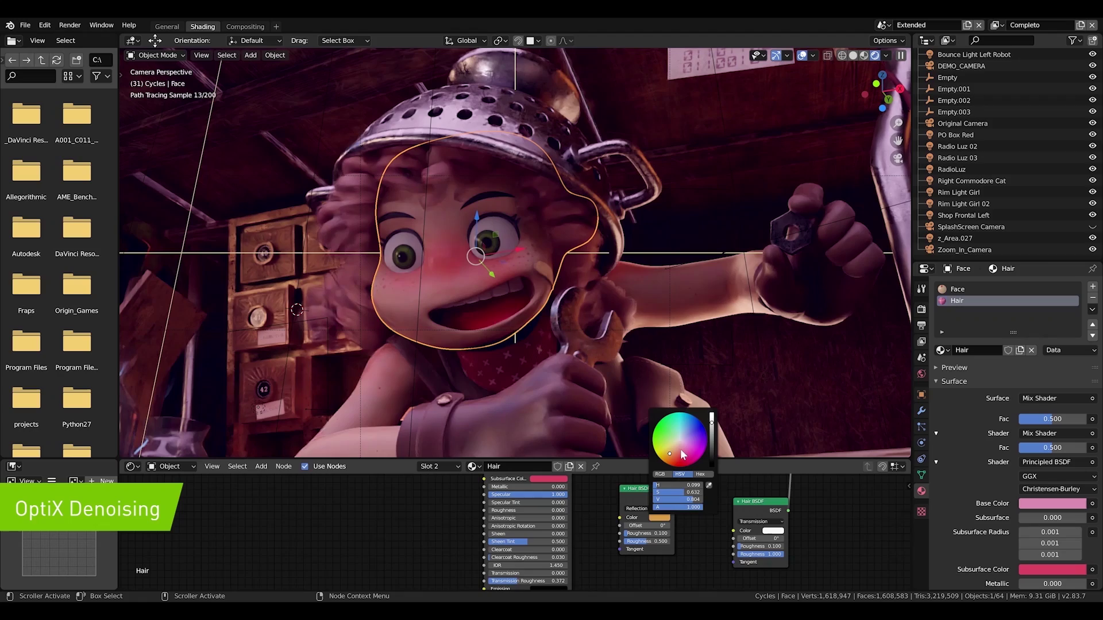
left_click(681, 448)
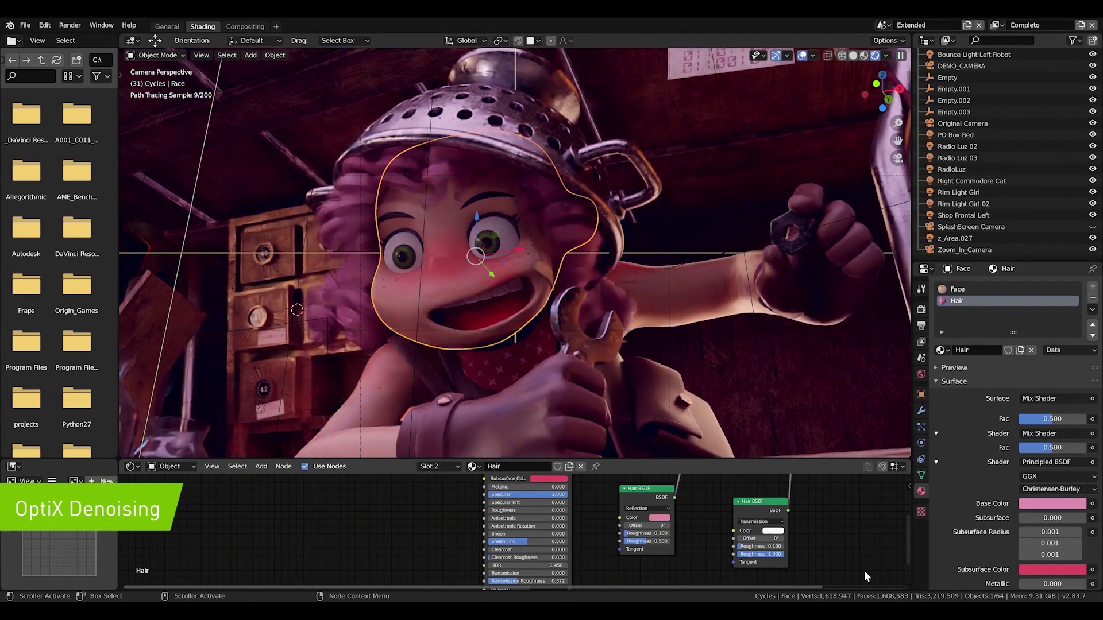
Step: Select Zoom_In_Camera, return to the General workspace and bring the timeline back to frame 15
left_click(979, 251)
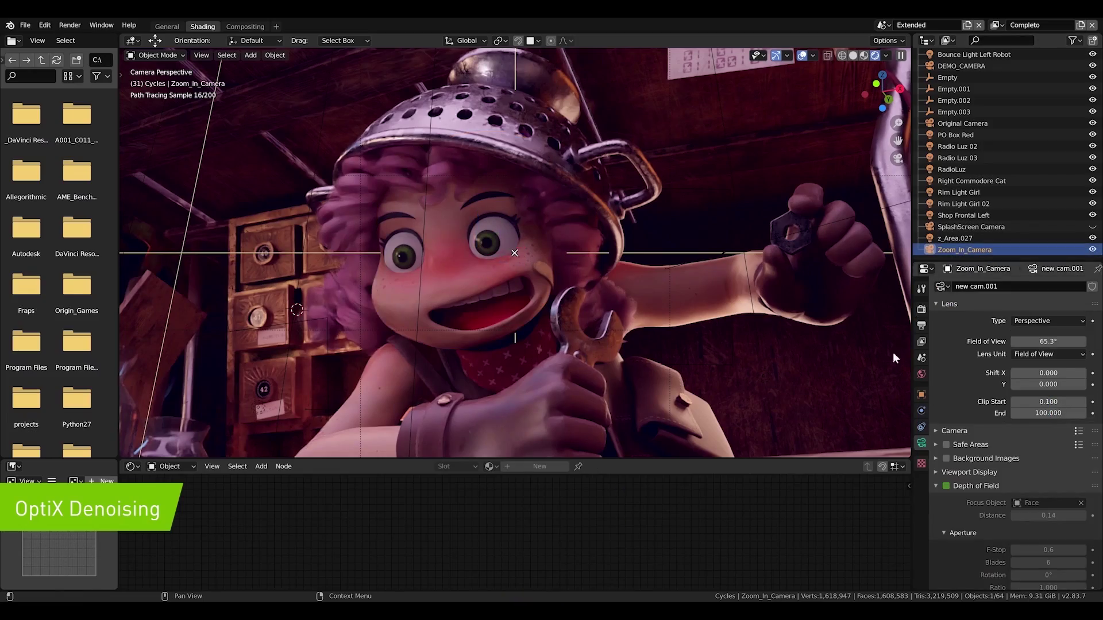
left_click(166, 27)
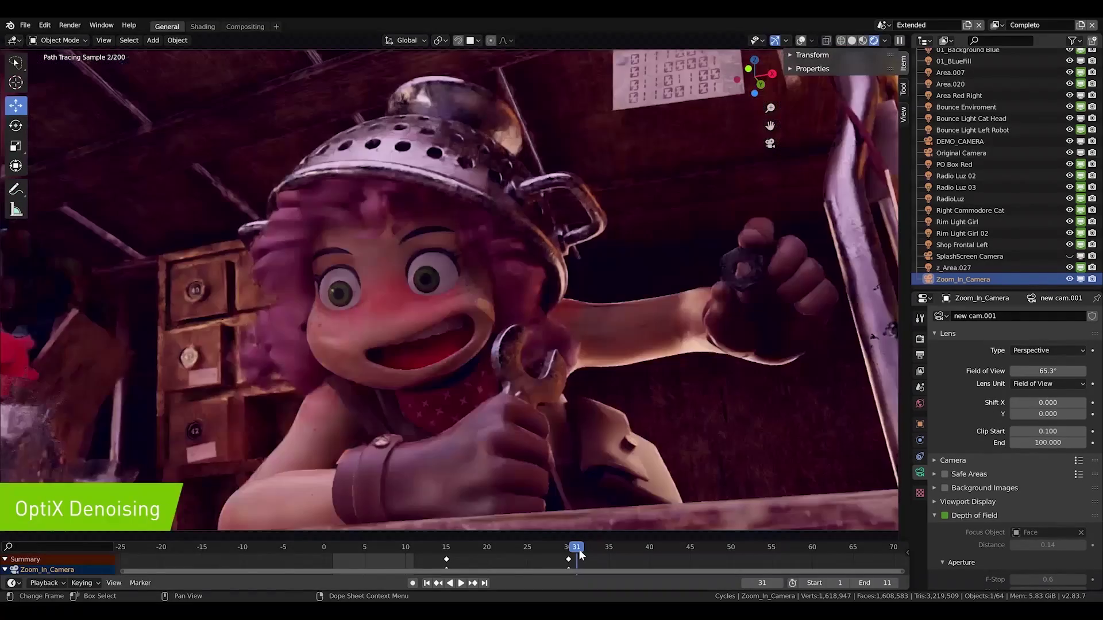
key("space")
left_click_drag(578, 548, 444, 553)
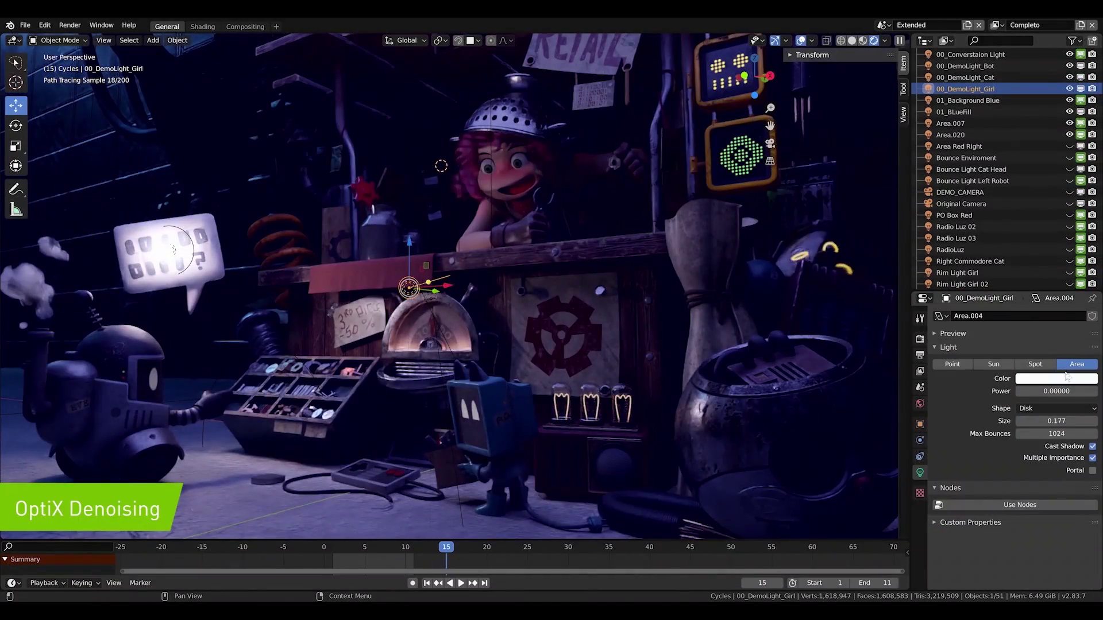
Step: Set the 00_DemoLight_Girl light's power to 100 and reposition it up under the stall roof, aimed at the girl's head
type("100")
key("Return")
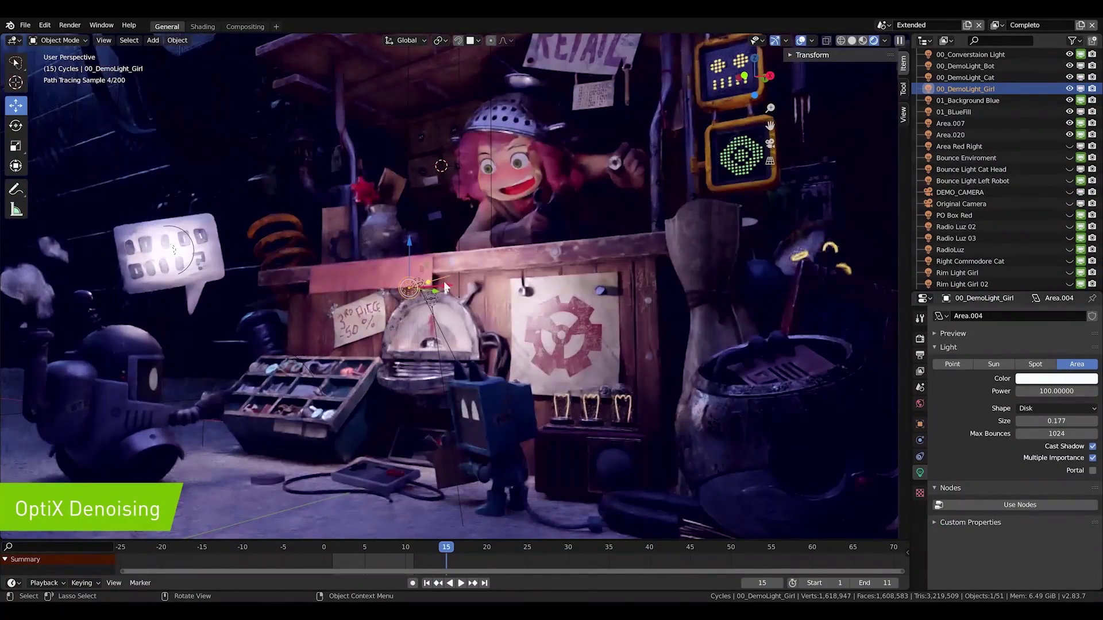
left_click_drag(408, 246, 410, 32)
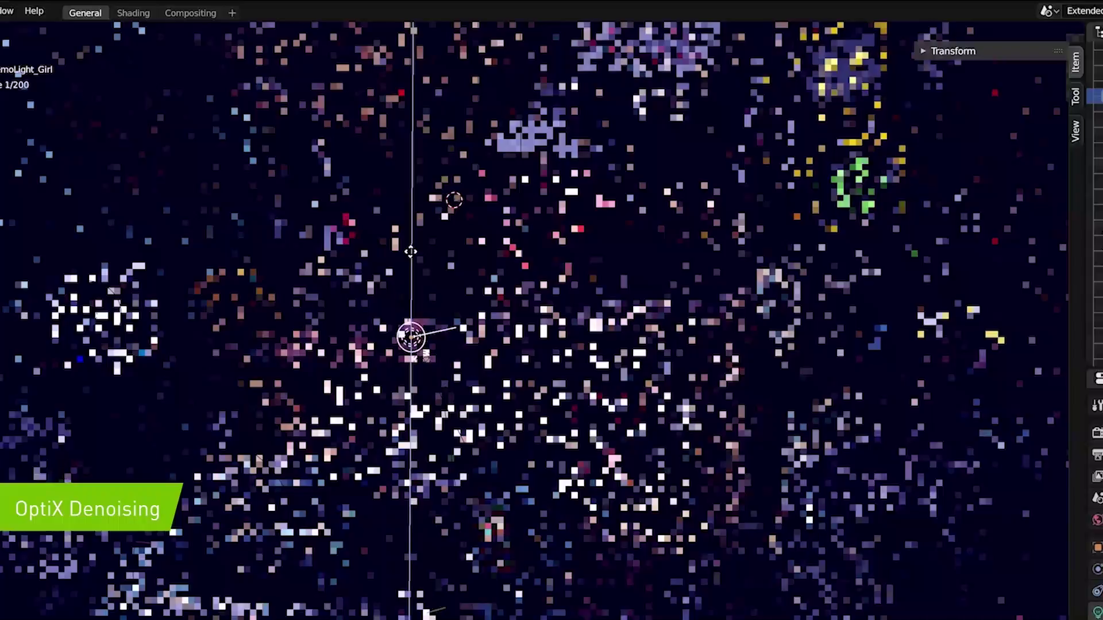
left_click_drag(459, 105, 547, 226)
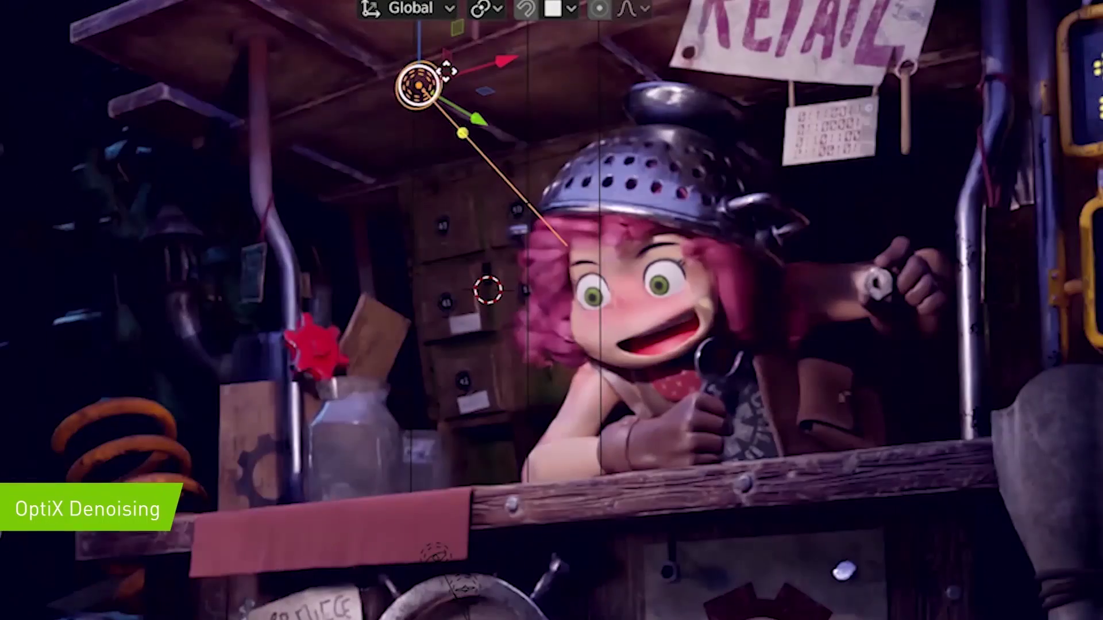
left_click_drag(427, 77, 492, 35)
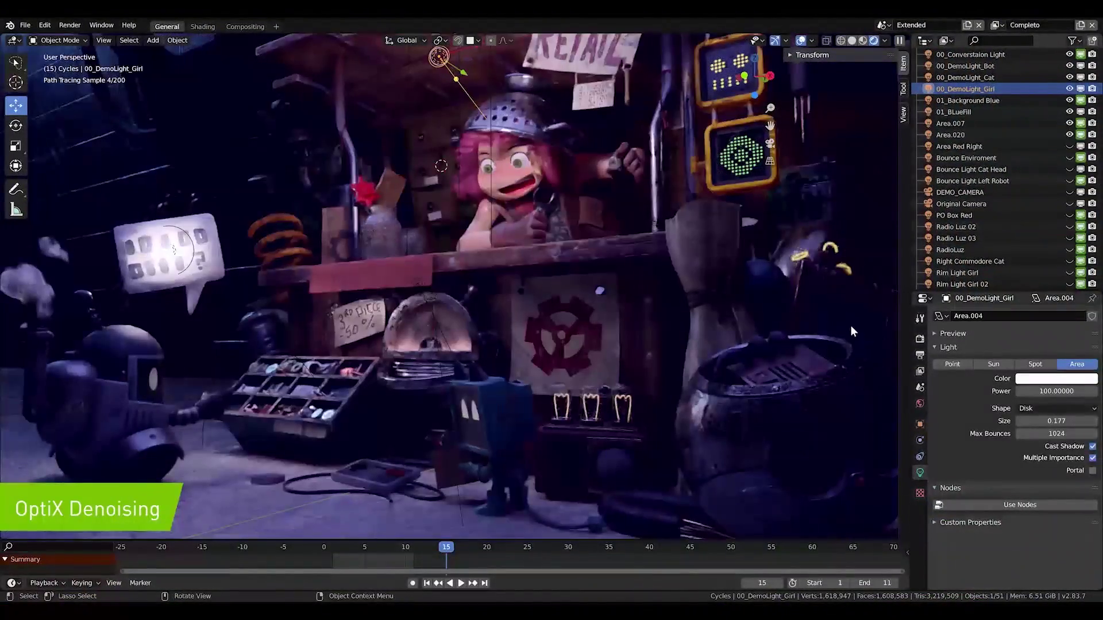
Step: Tint the 00_DemoLight_Girl light warm orange (hue 0.084, saturation 0.580, value 1.000) and re-aim it lower on the girl
left_click(1018, 380)
left_click(1025, 289)
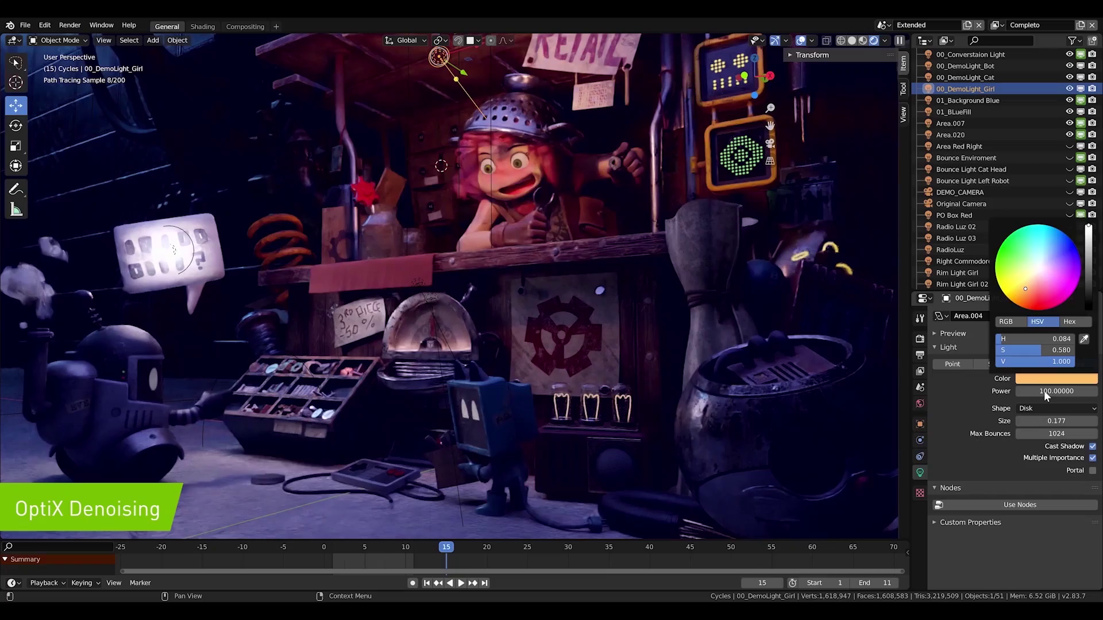
left_click_drag(457, 79, 474, 166)
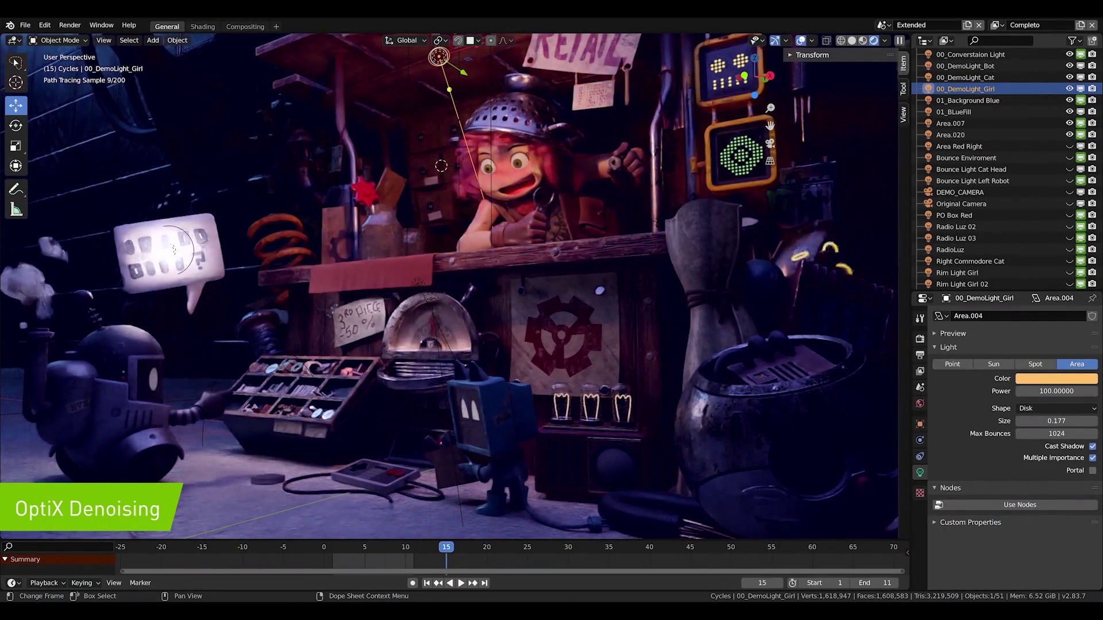
Step: Unhide the Rim Light Girl, Rim Light Girl 02 and Shop Frontal Left lights in the viewport
scroll(1039, 258, "down", 3)
left_click_drag(1069, 222, 1071, 245)
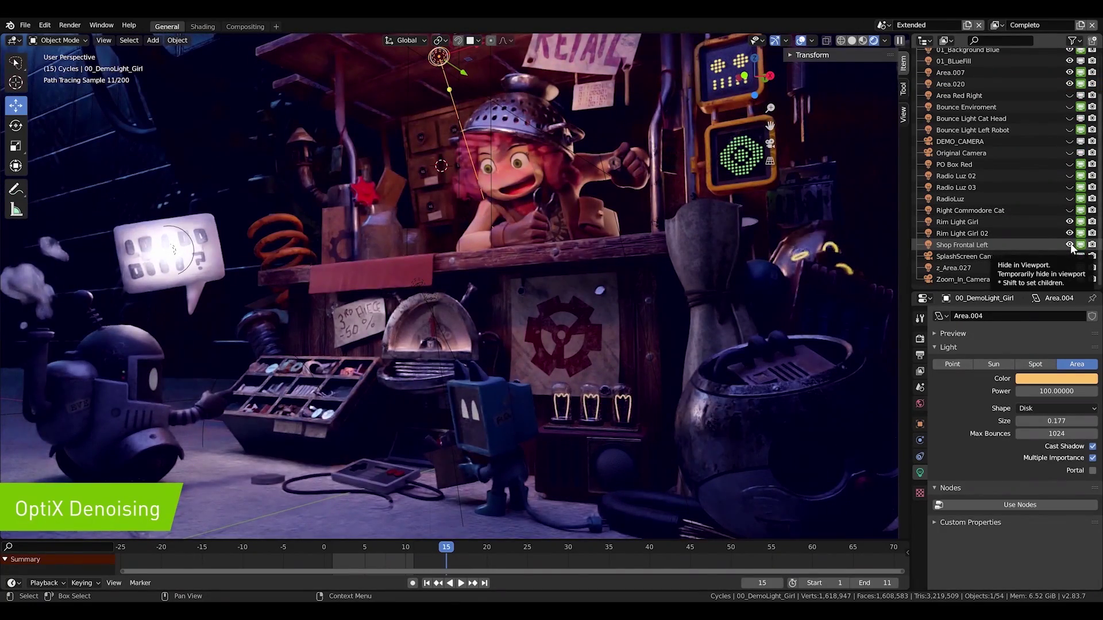
Step: Set the 00_DemoLight_Cat light's power to 100 and move it along X toward the cat robot
scroll(1069, 246, "up", 4)
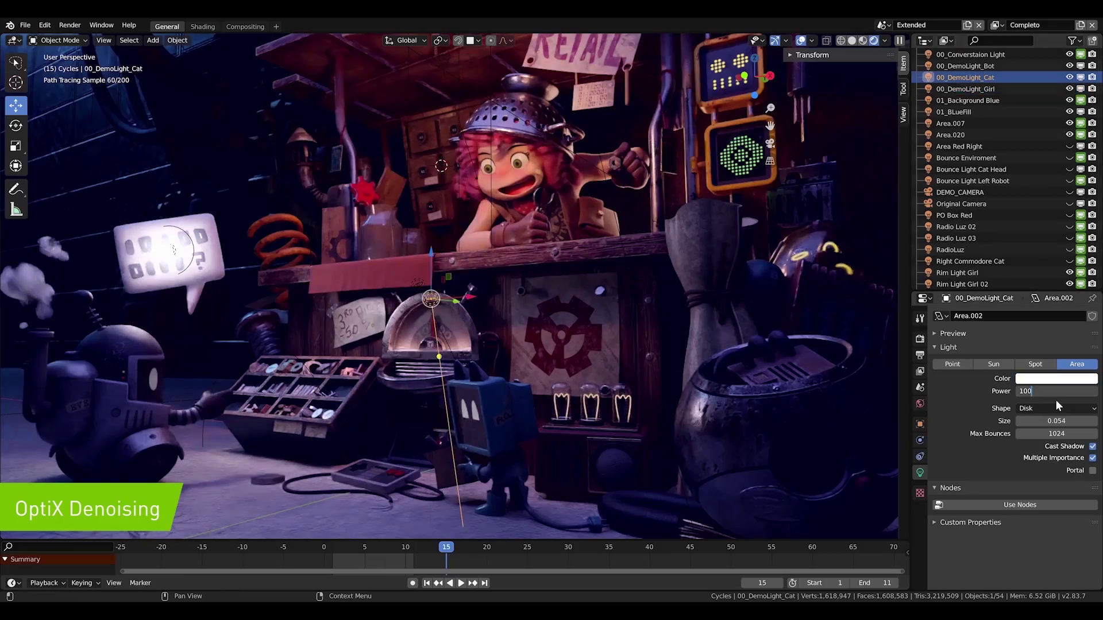
key("Return")
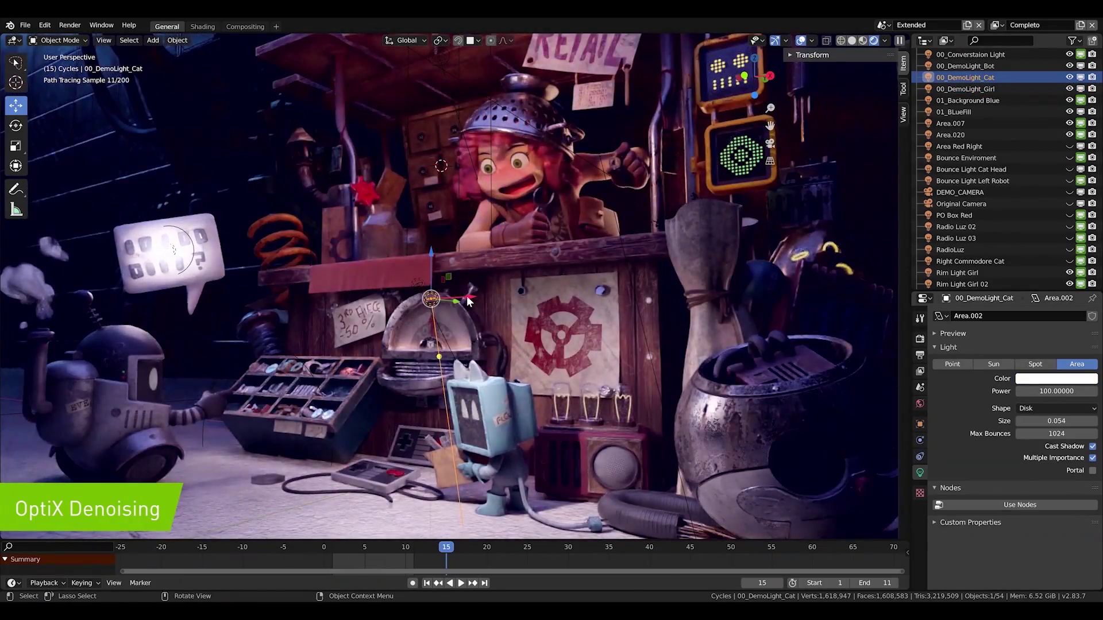
left_click_drag(468, 302, 512, 299)
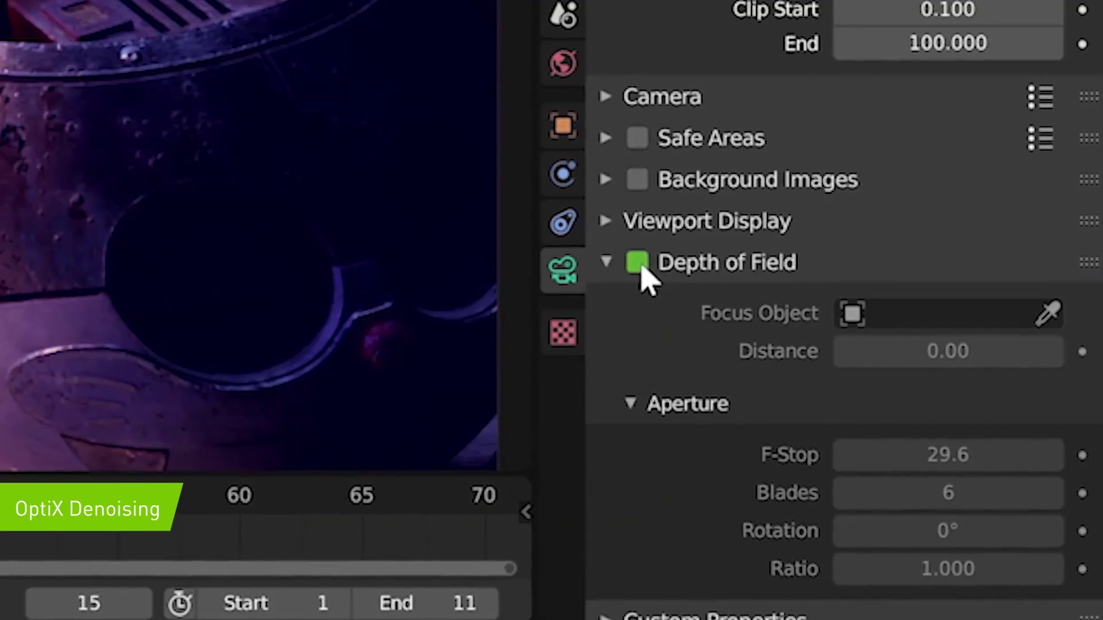
Step: Enable depth of field on Zoom_In_Camera with Face as the focus object, raise the F-Stop to 1.8 and lower it again
left_click(946, 470)
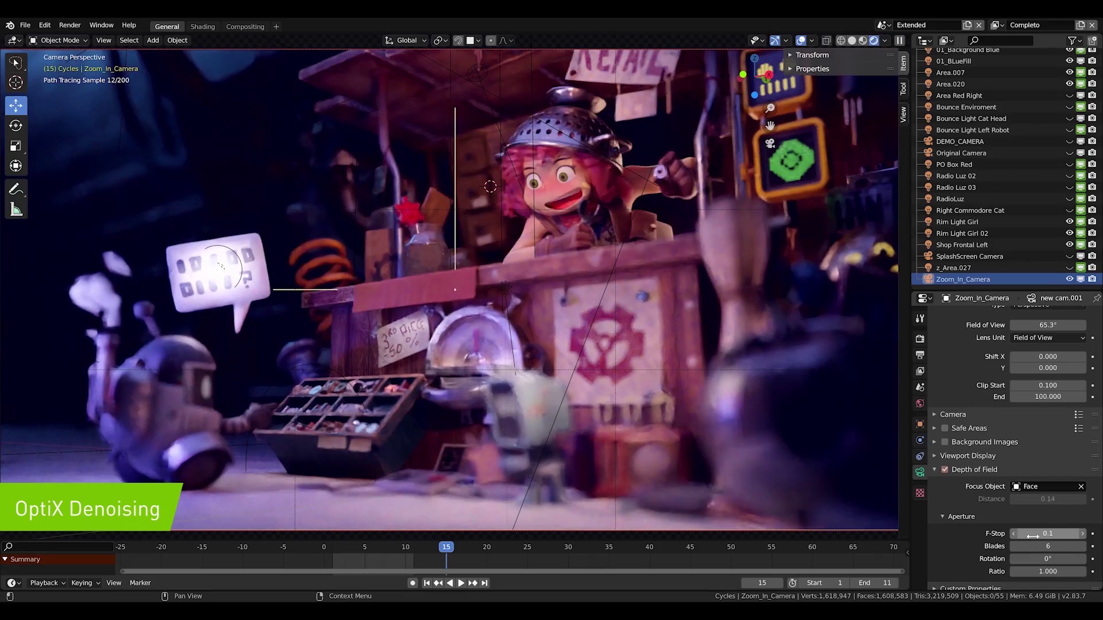
left_click_drag(1039, 534, 1062, 534)
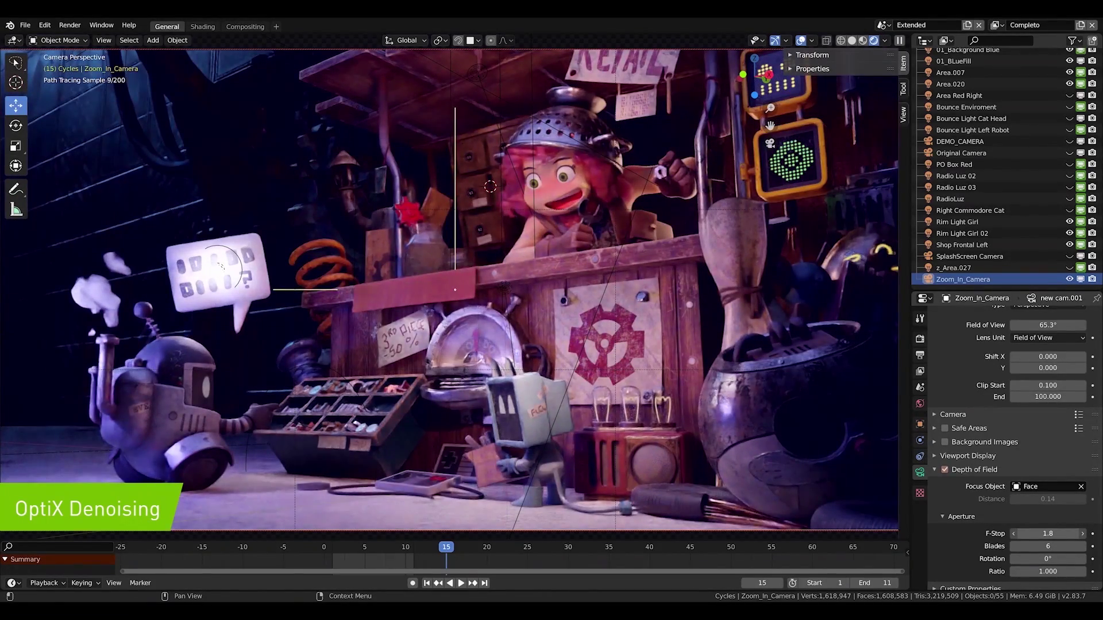
left_click_drag(1062, 534, 1046, 534)
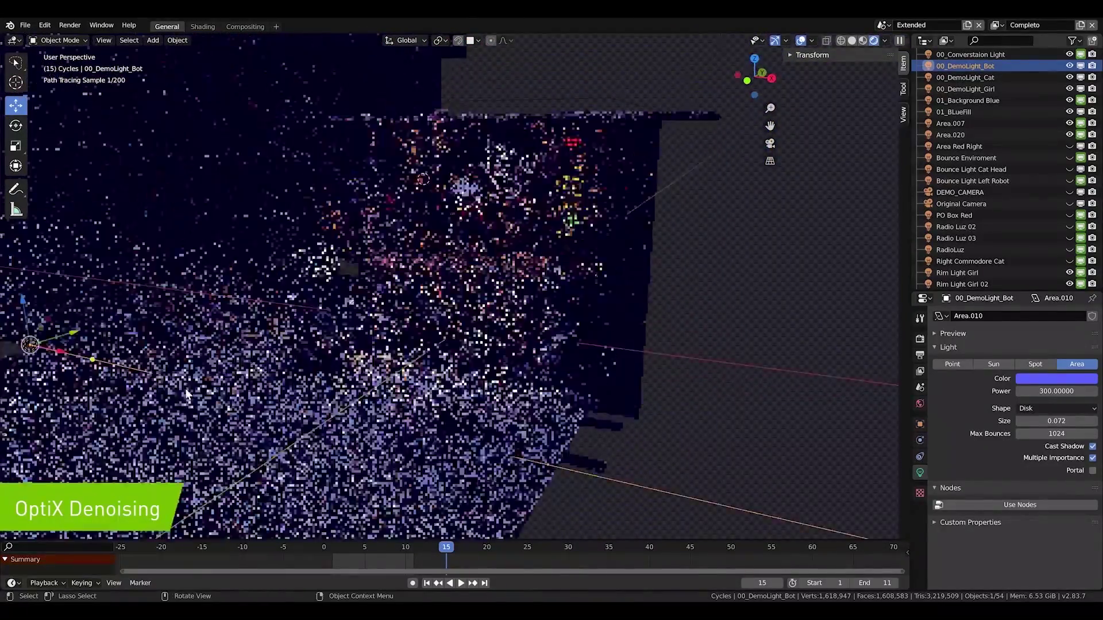
Step: Aim the blue 00_DemoLight_Bot area light at the stall and move it up close beside the round robot
scroll(185, 394, "down", 1)
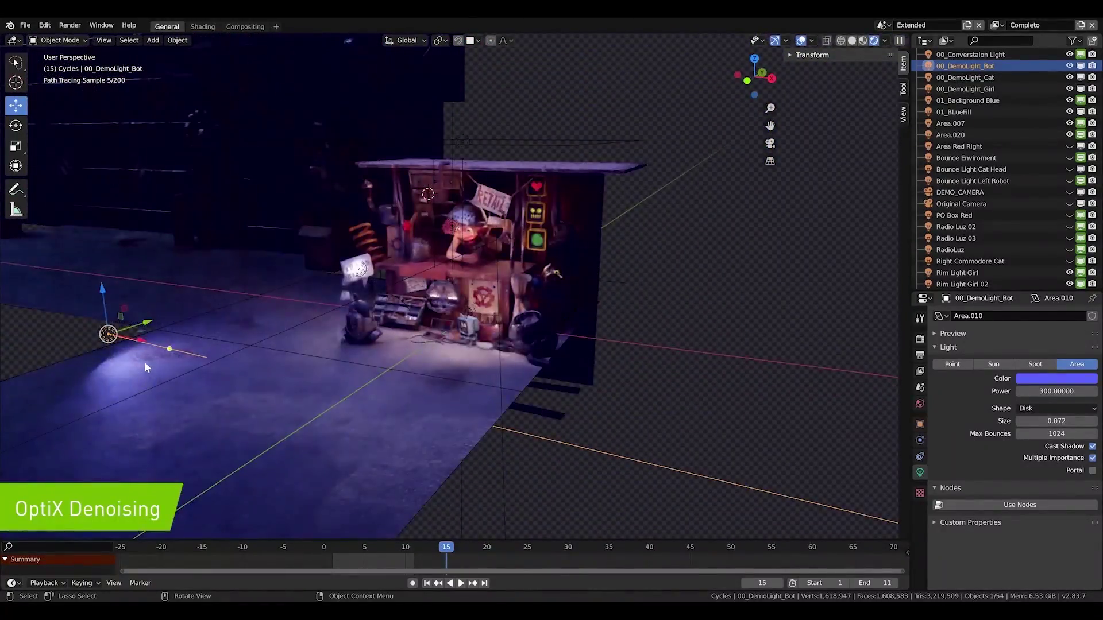
left_click_drag(166, 349, 339, 333)
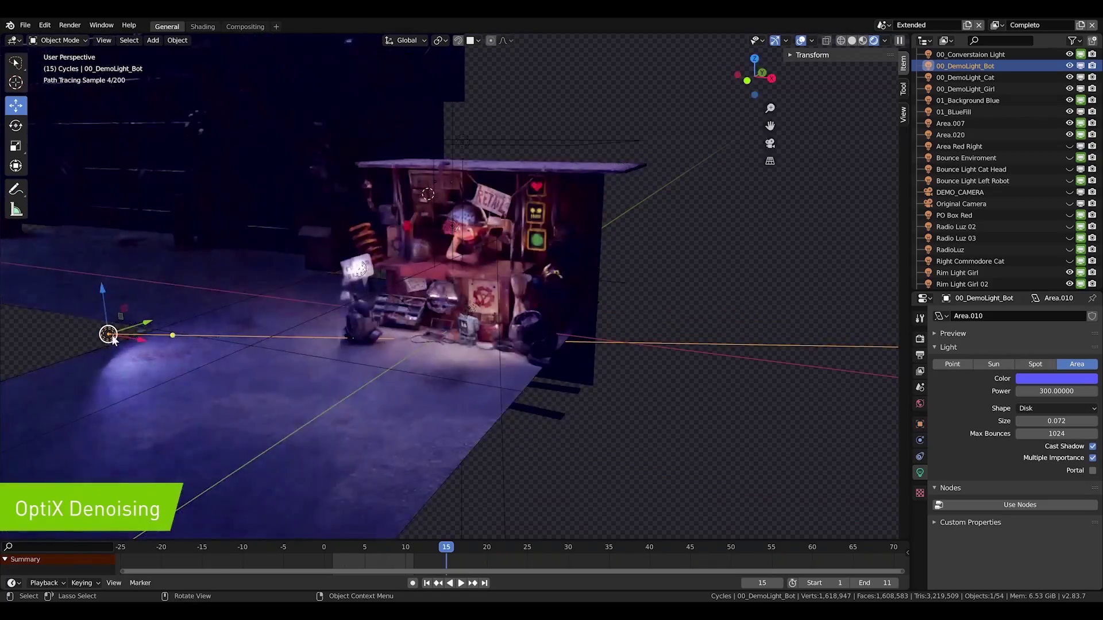
key("g")
left_click(385, 320)
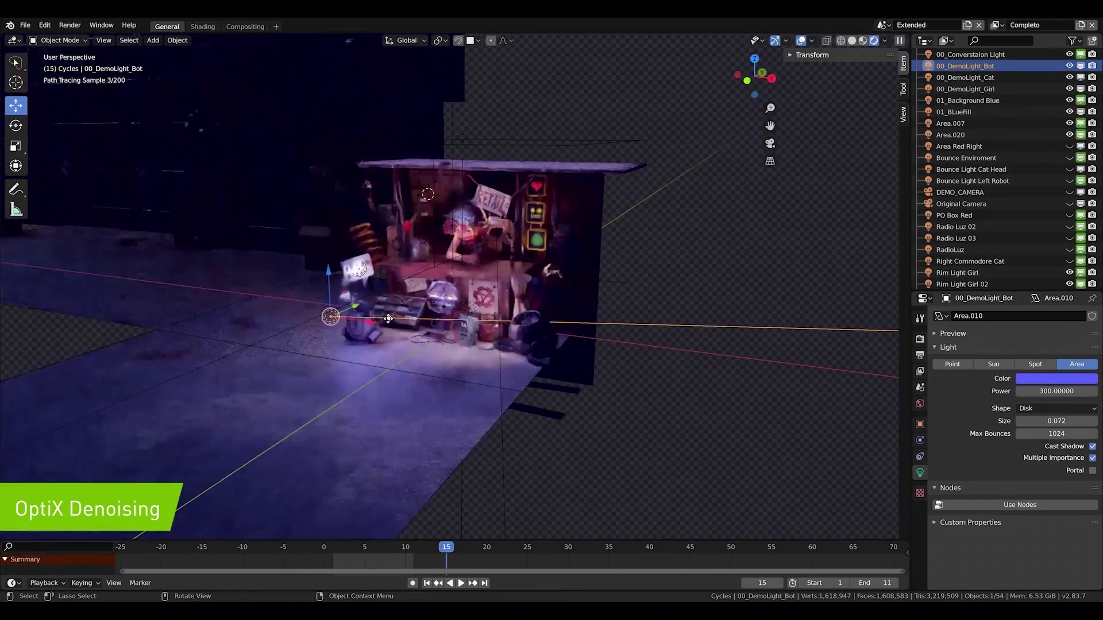
left_click_drag(385, 320, 382, 320)
Step: Nudge the 00_DemoLight_Bot light slightly closer to the round robot in a close view of the stall
scroll(257, 404, "up", 6)
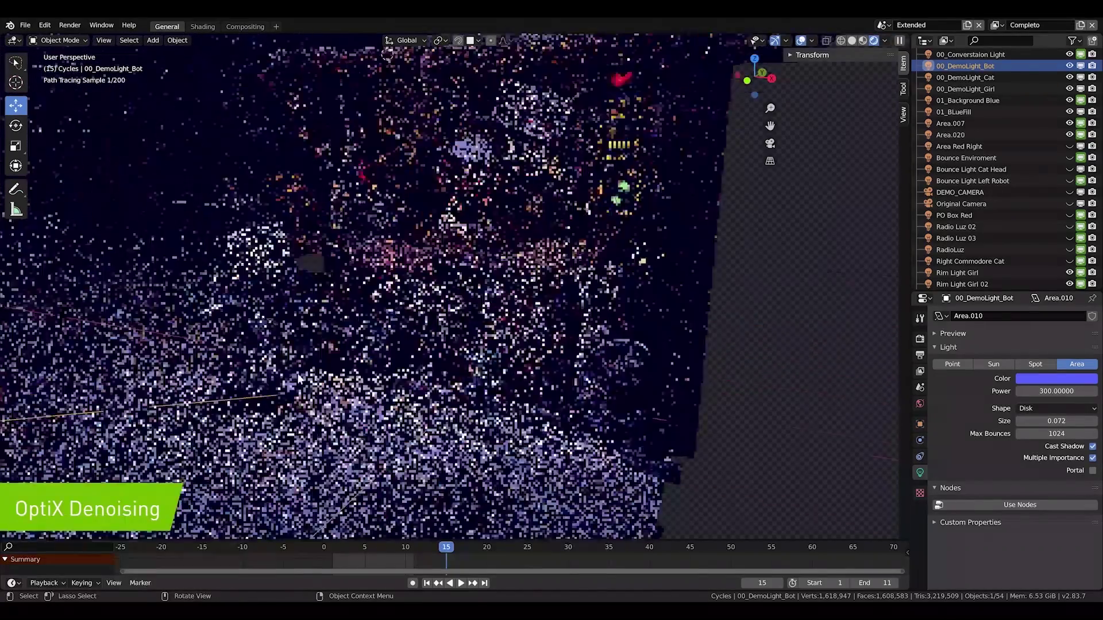
scroll(236, 405, "down", 2)
scroll(237, 432, "down", 1)
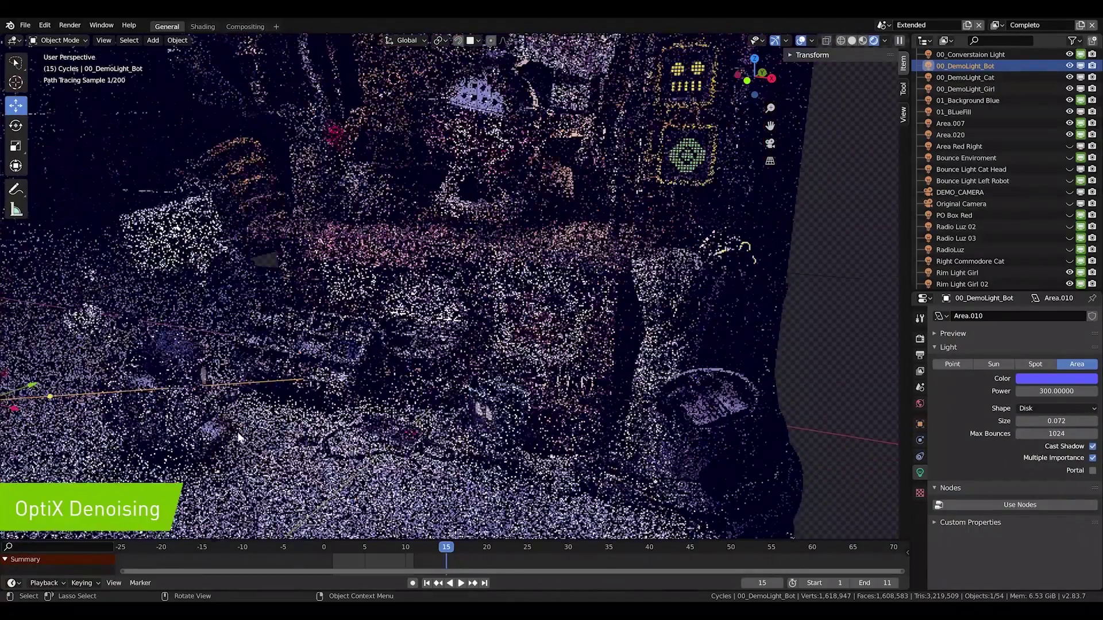
middle_click_drag(254, 444, 242, 425)
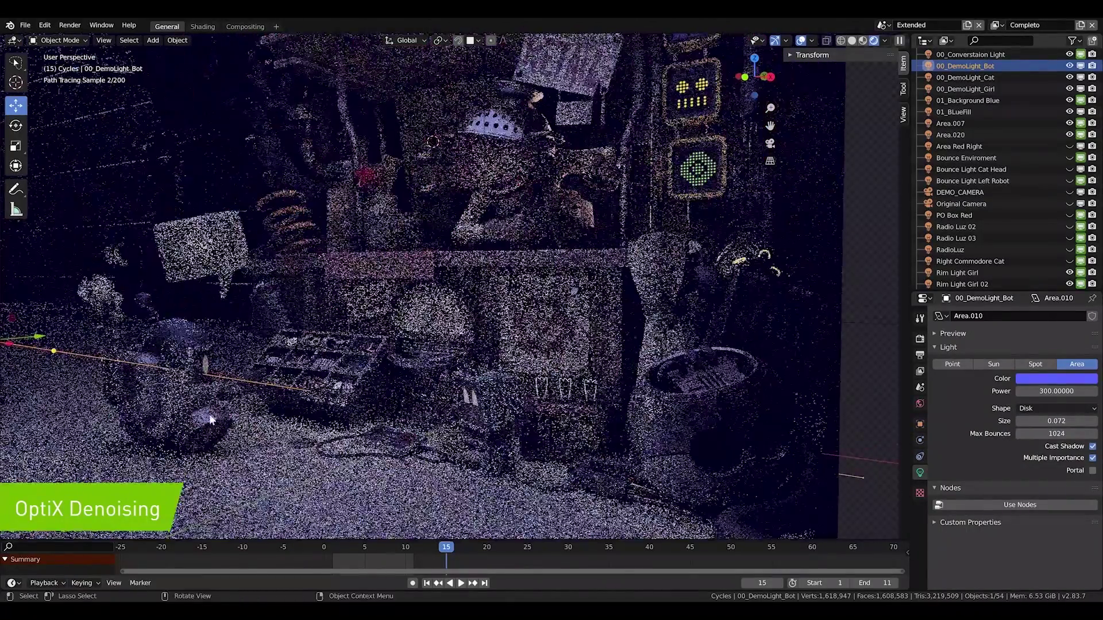
mouse_move(26, 341)
left_mouse_down()
mouse_move(65, 356)
mouse_move(39, 334)
left_mouse_up()
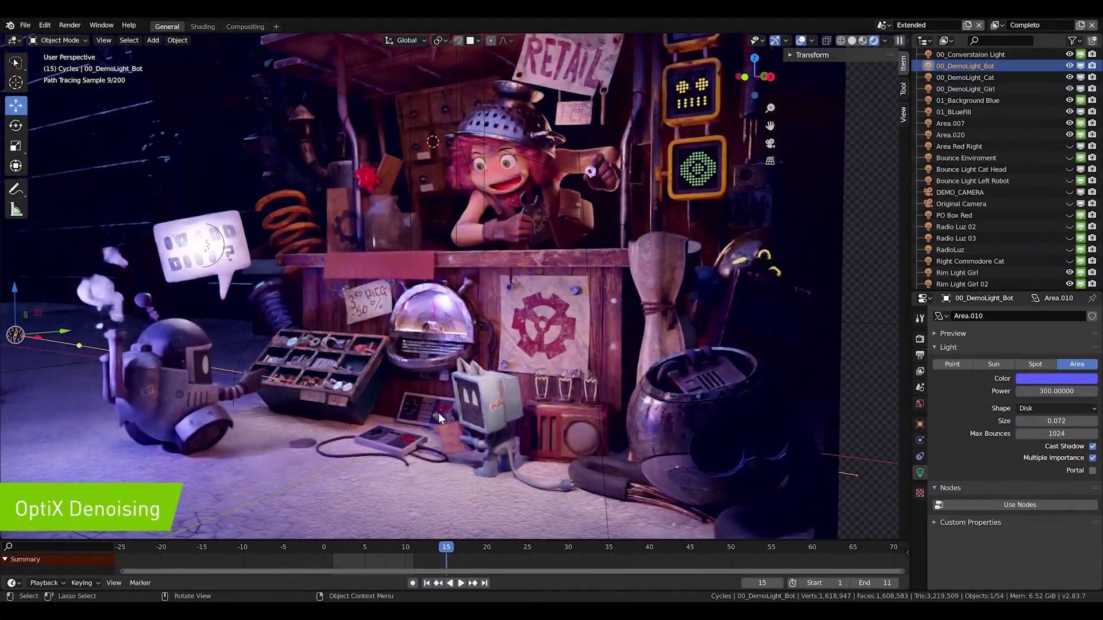
Step: Frame the whole stall from the front and select Zoom_In_Camera in the scene's object list
middle_click_drag(439, 412, 419, 393)
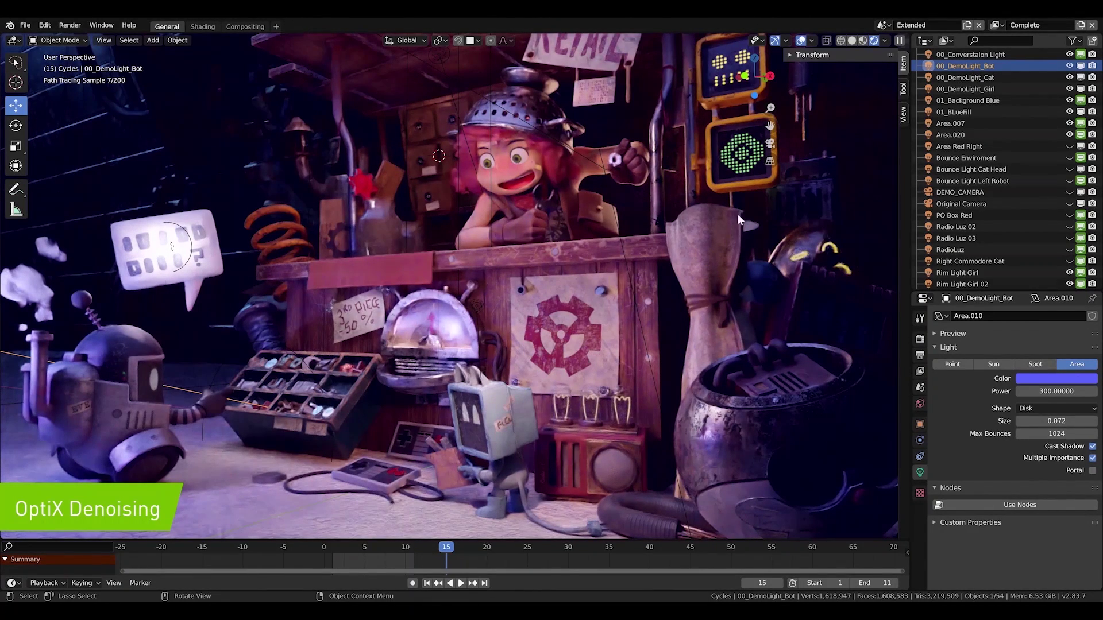
scroll(998, 266, "down", 4)
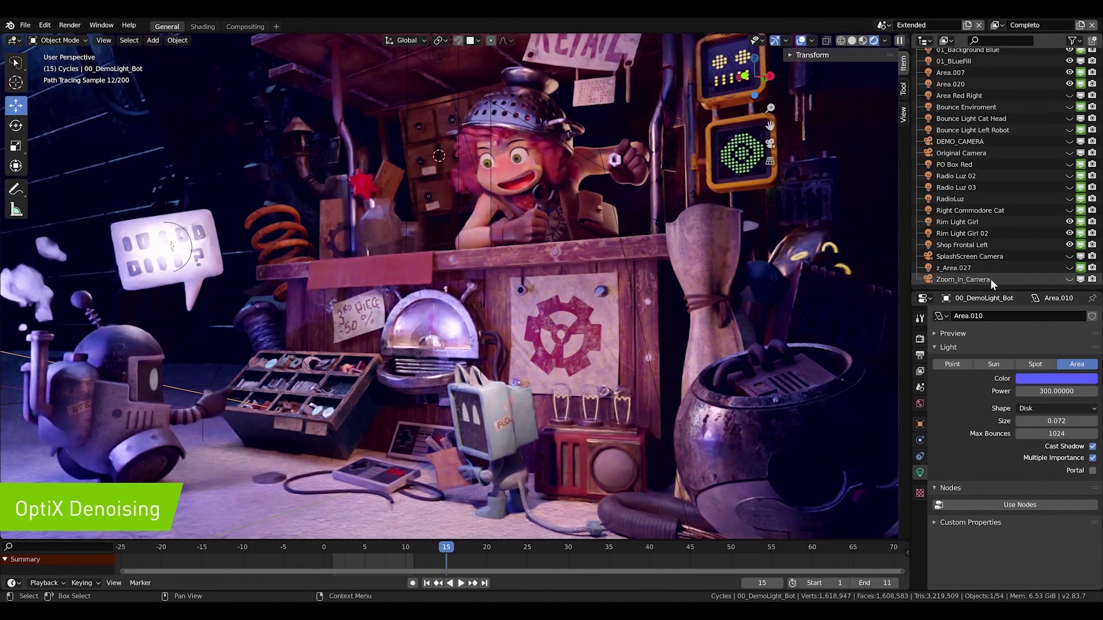
left_click(963, 279)
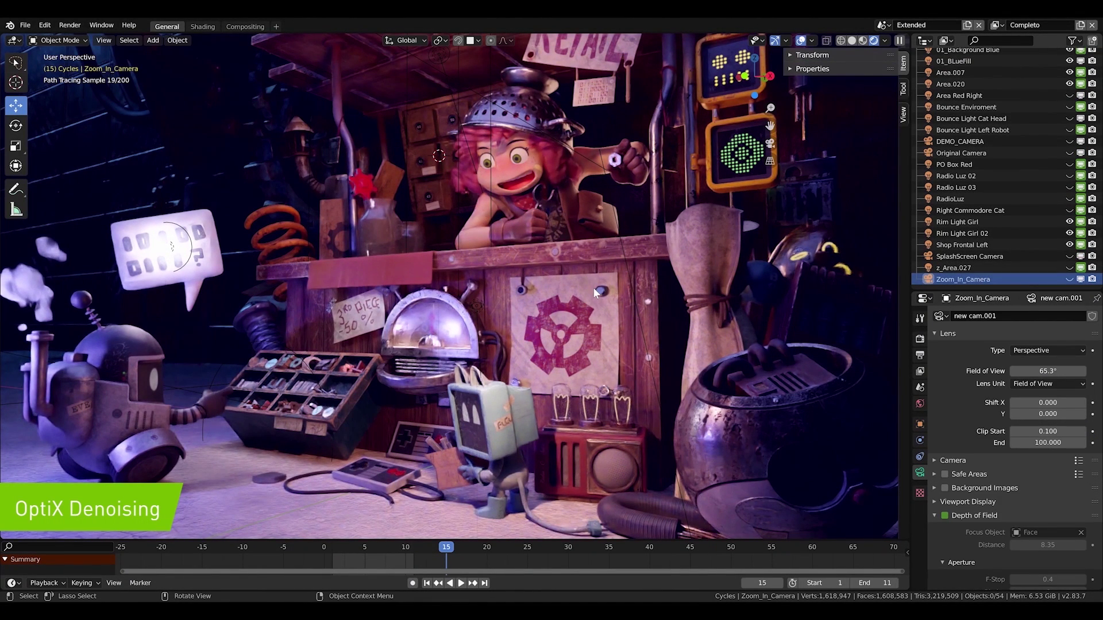